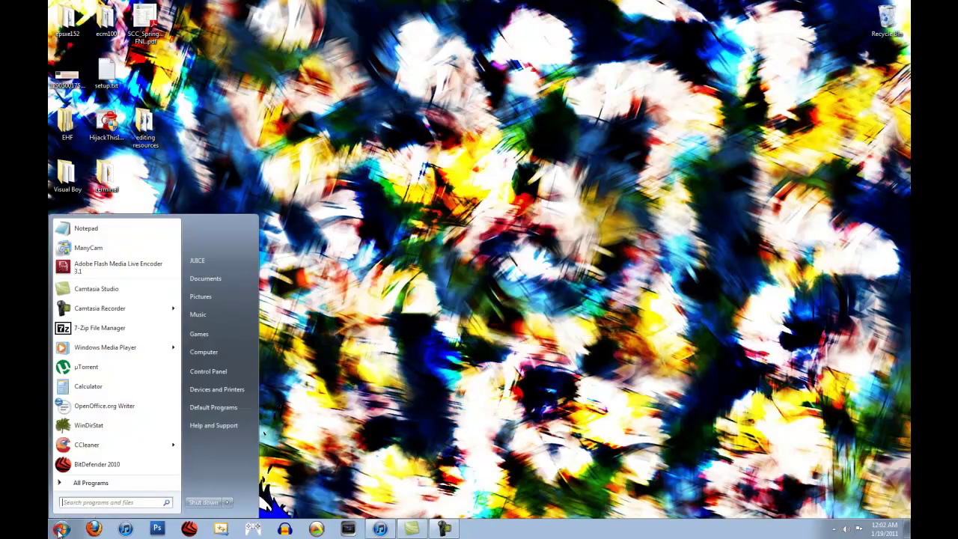
Launch ManyCam, then minimize both the ManyCam Options and Flash Media Live Encoder windows.
left_click(71, 250)
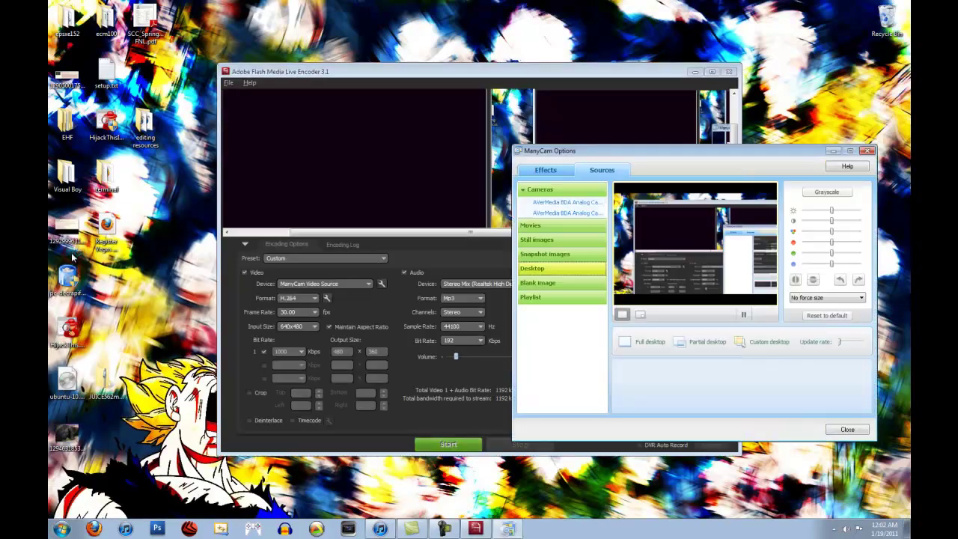
left_click(832, 150)
left_click(694, 72)
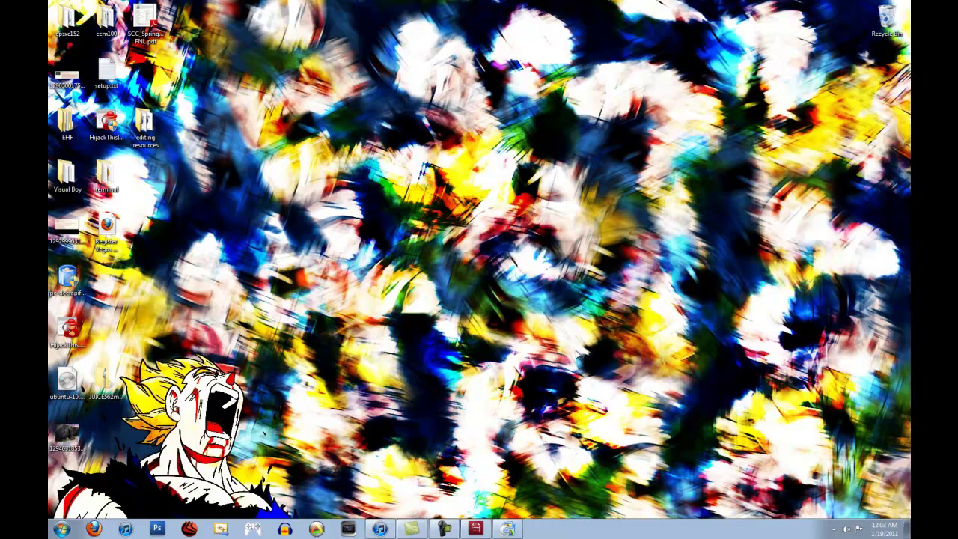
Launch AVer MediaCenter, go to TV, and keep Component (YPbPr) as the video input.
left_click(317, 529)
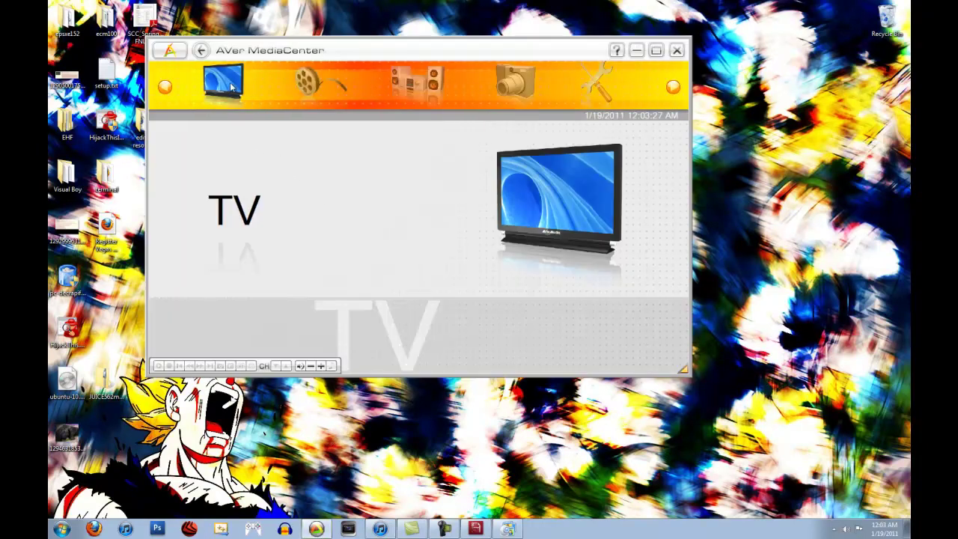
left_click(232, 87)
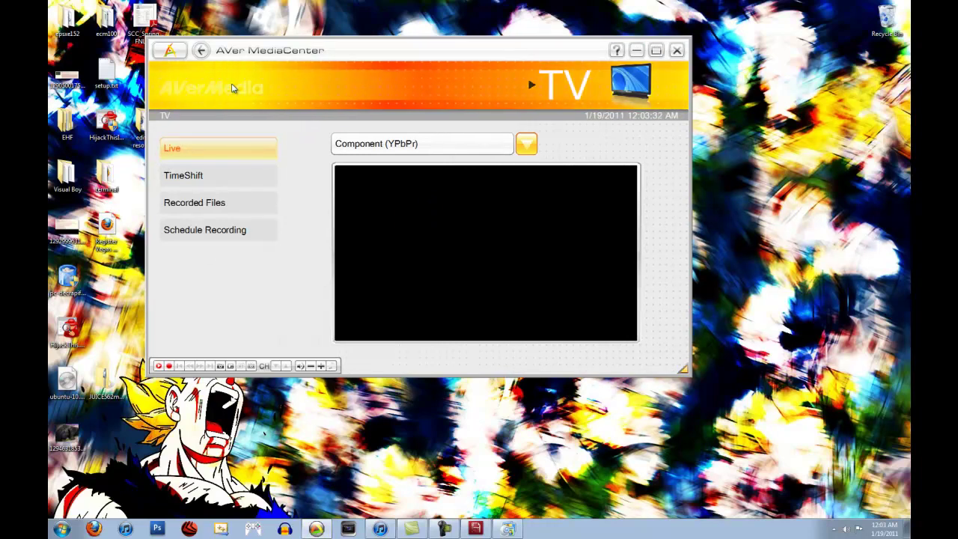
left_click(530, 143)
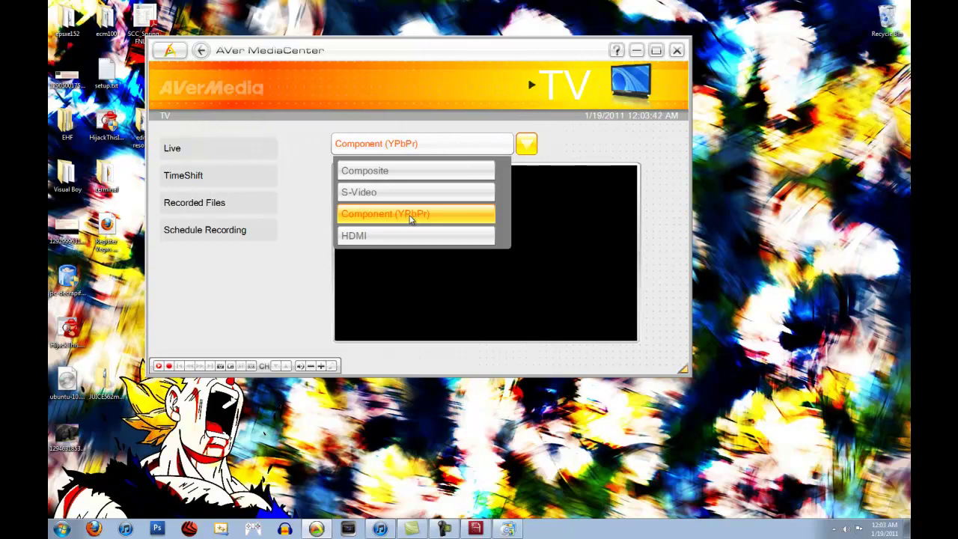
left_click(410, 214)
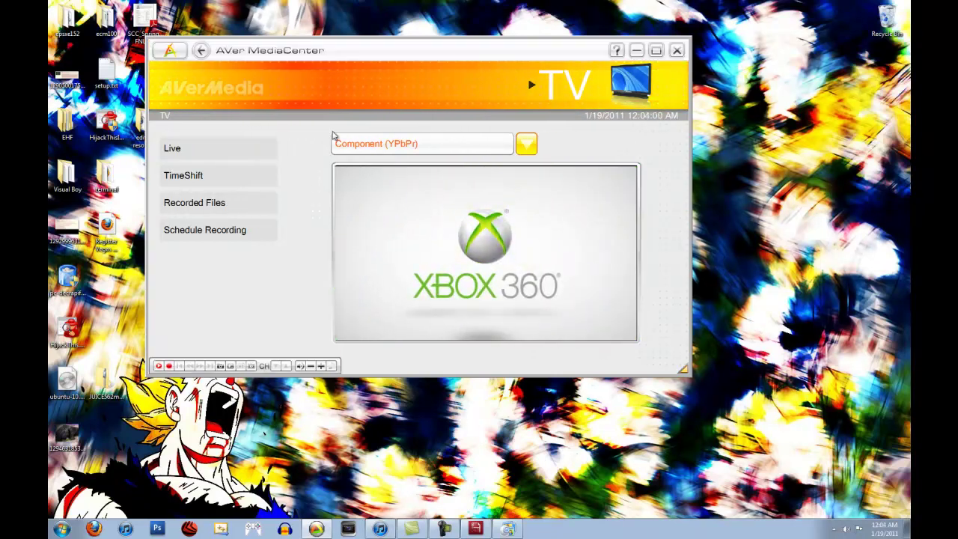
Switch AVer MediaCenter to Live view so the Xbox 360 dashboard fills the window.
left_click(250, 153)
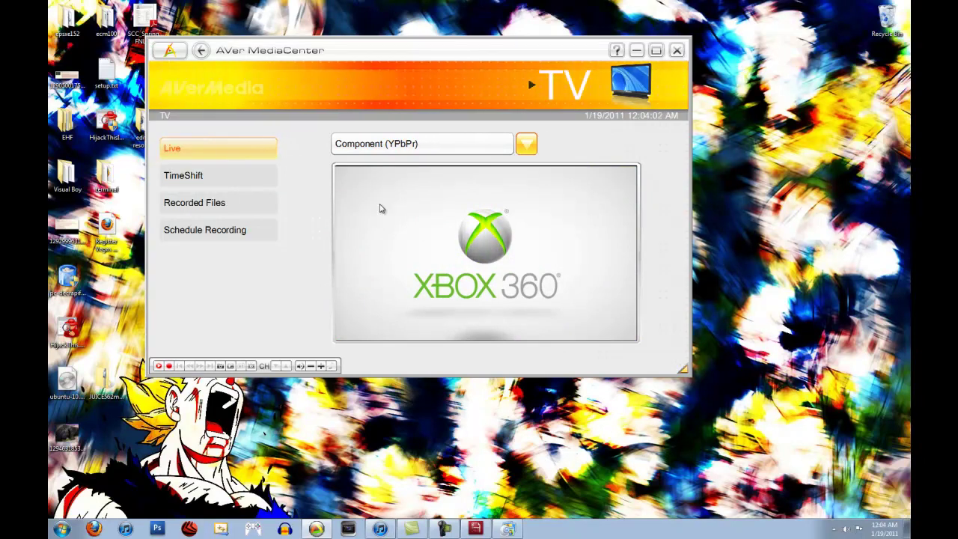
left_click(221, 151)
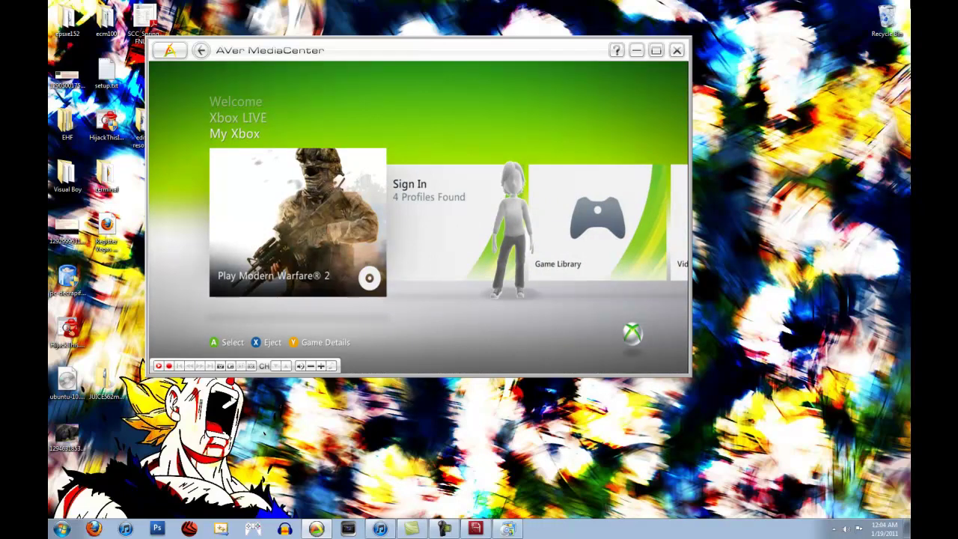
In ManyCam Options, toggle the Show ManyCam.com Logo effect on then off, ending on Sources.
left_click(509, 528)
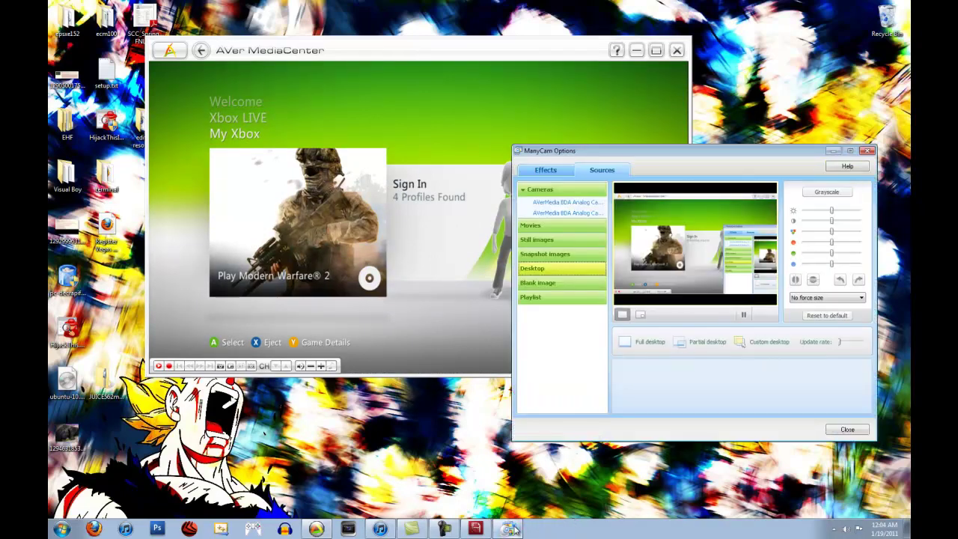
left_click(555, 171)
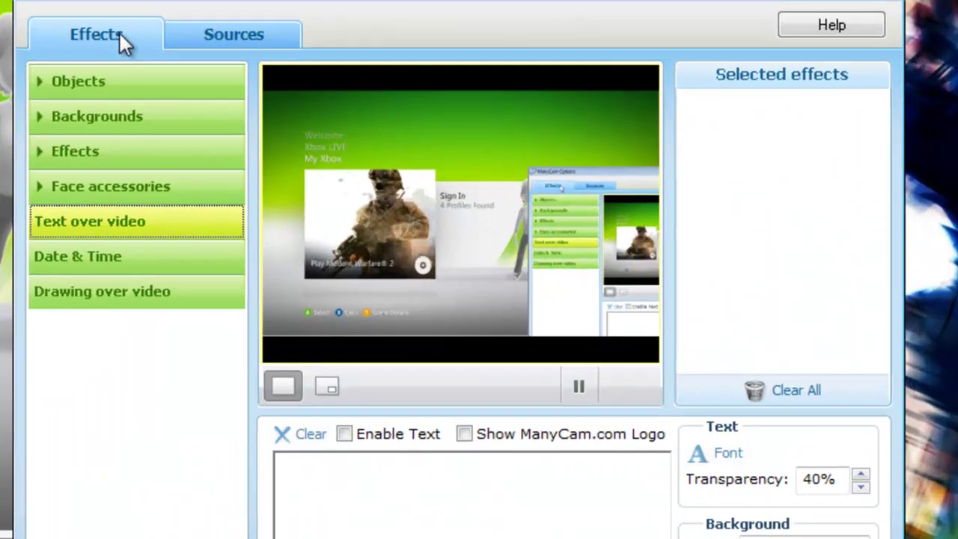
left_click(465, 434)
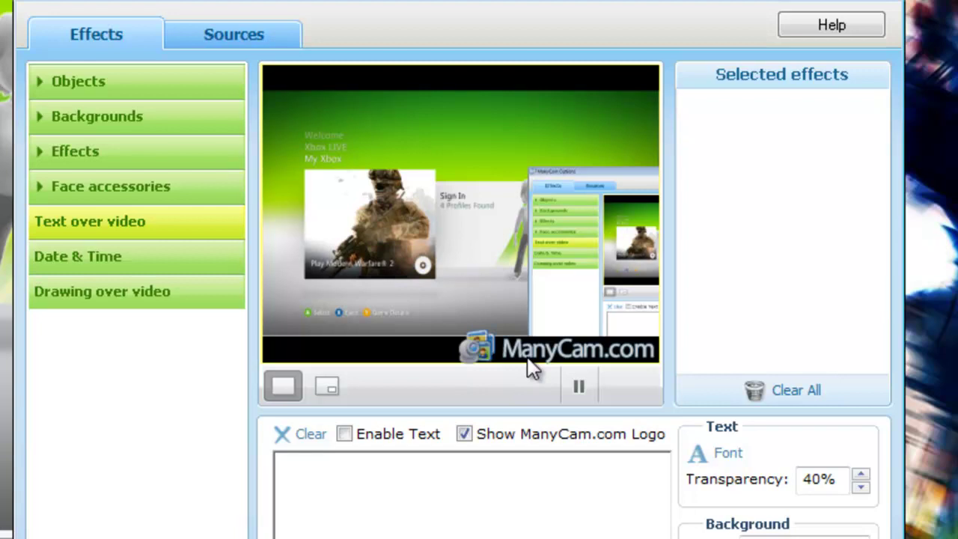
left_click(505, 437)
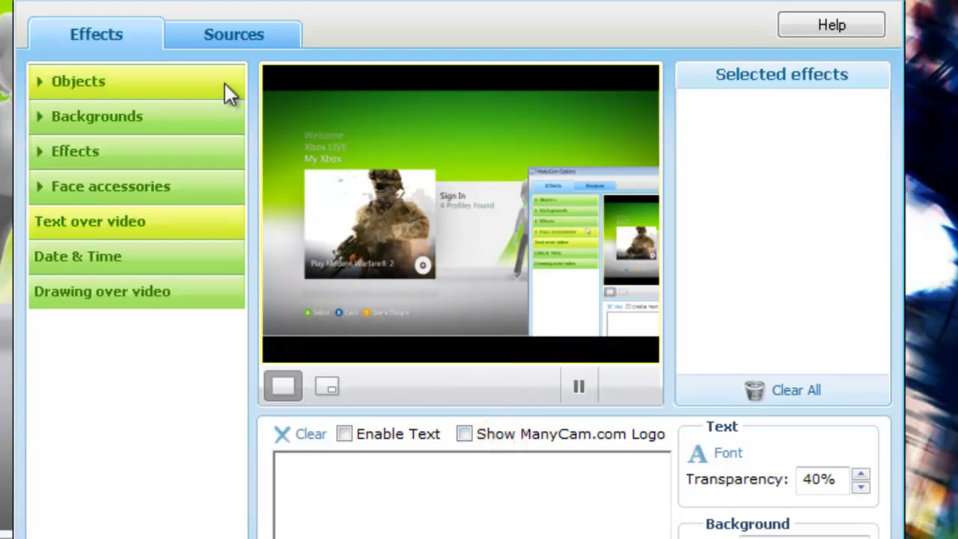
left_click(229, 44)
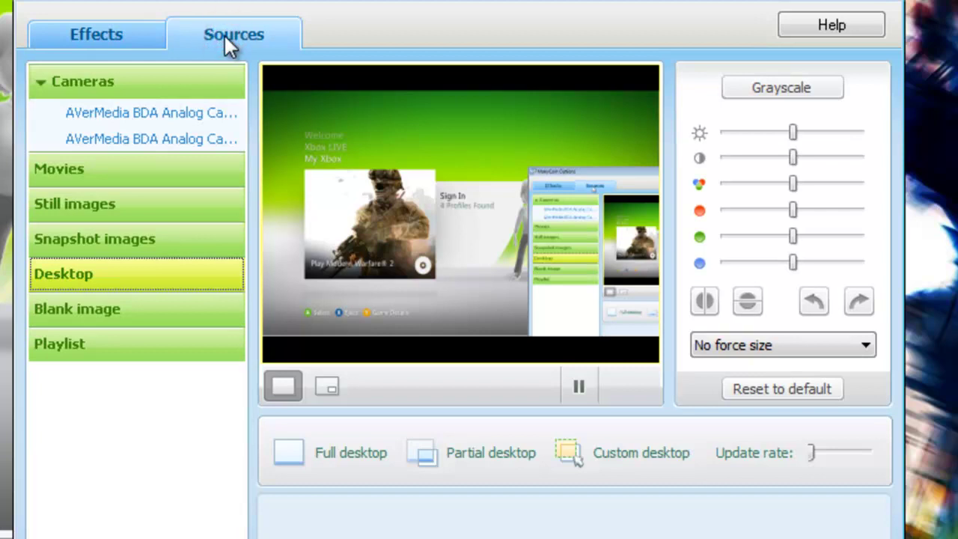
Try both AVerMedia BDA Analog Capture cameras, dismiss their errors, and select Desktop instead.
left_click(171, 111)
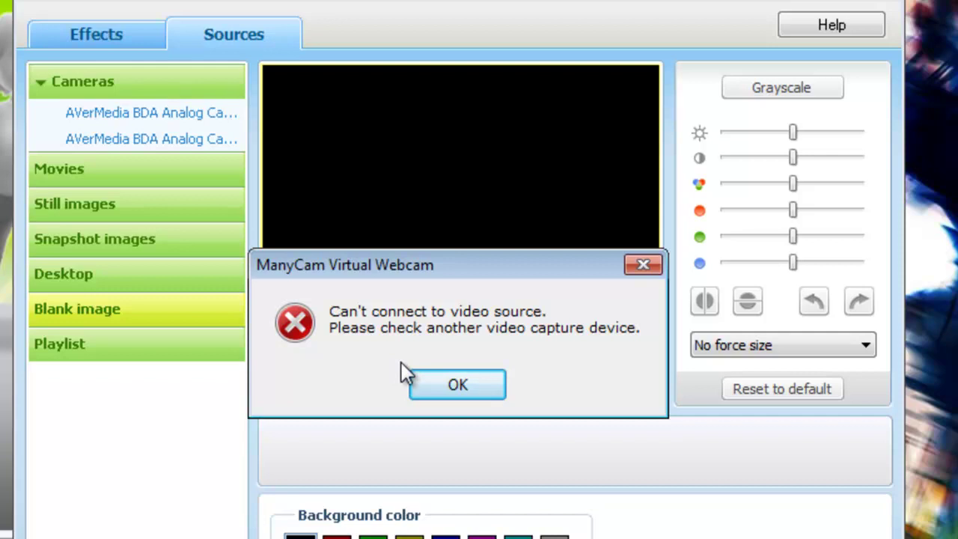
left_click(444, 384)
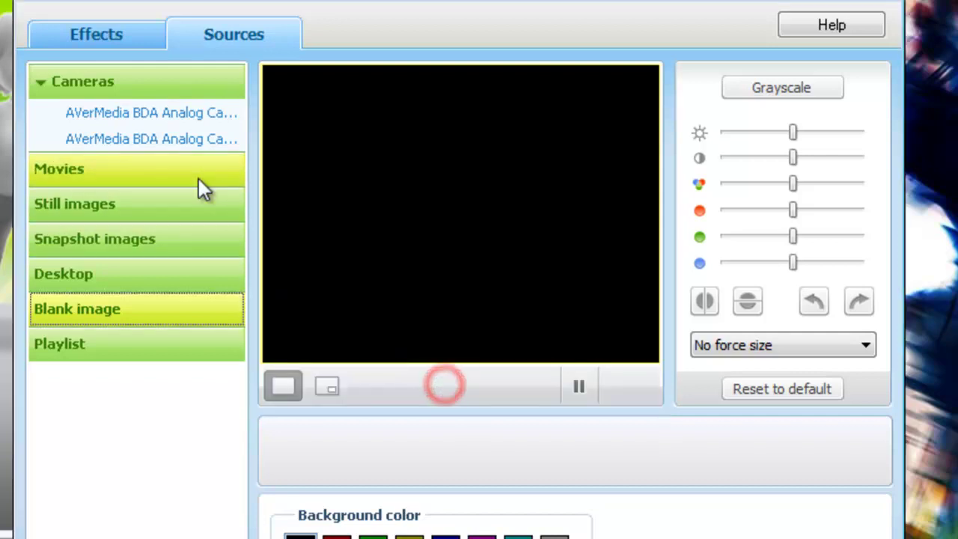
left_click(196, 142)
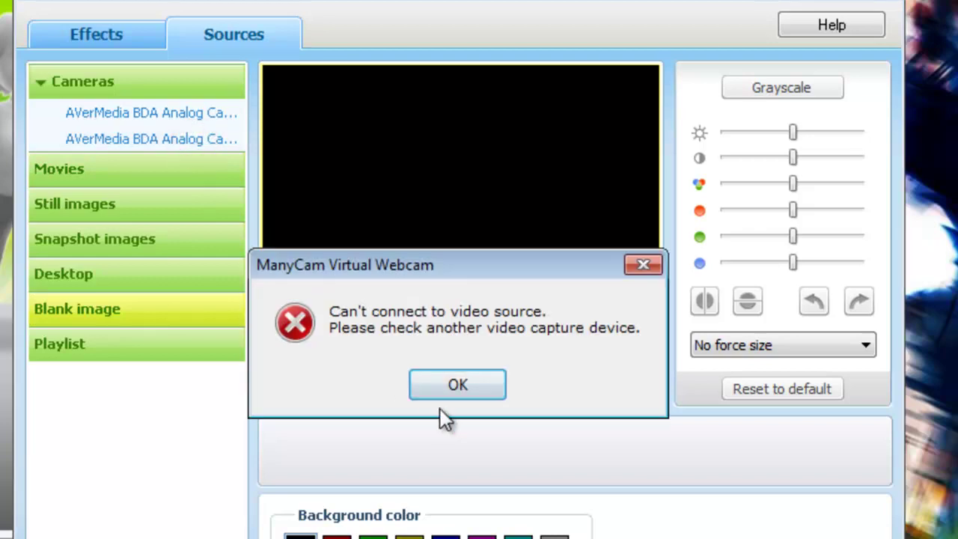
left_click(455, 381)
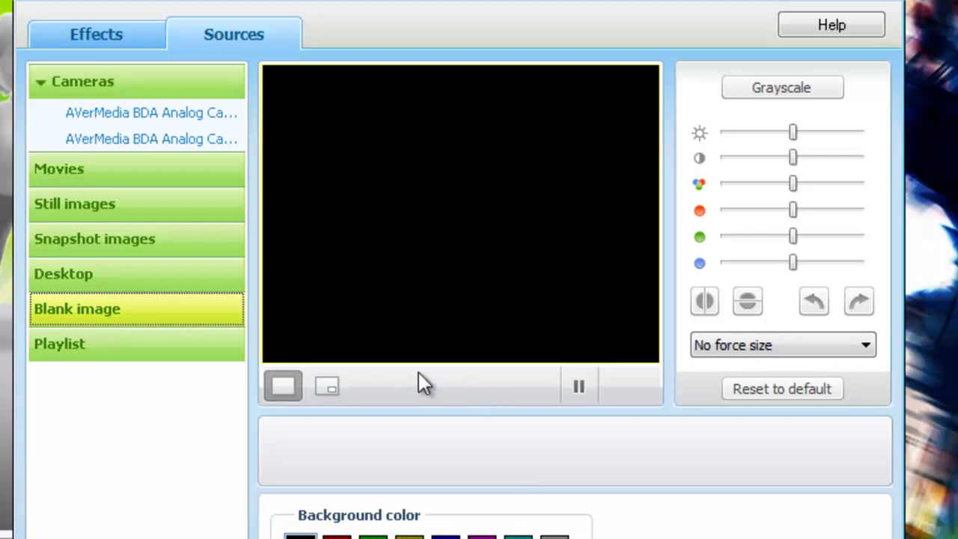
left_click(93, 280)
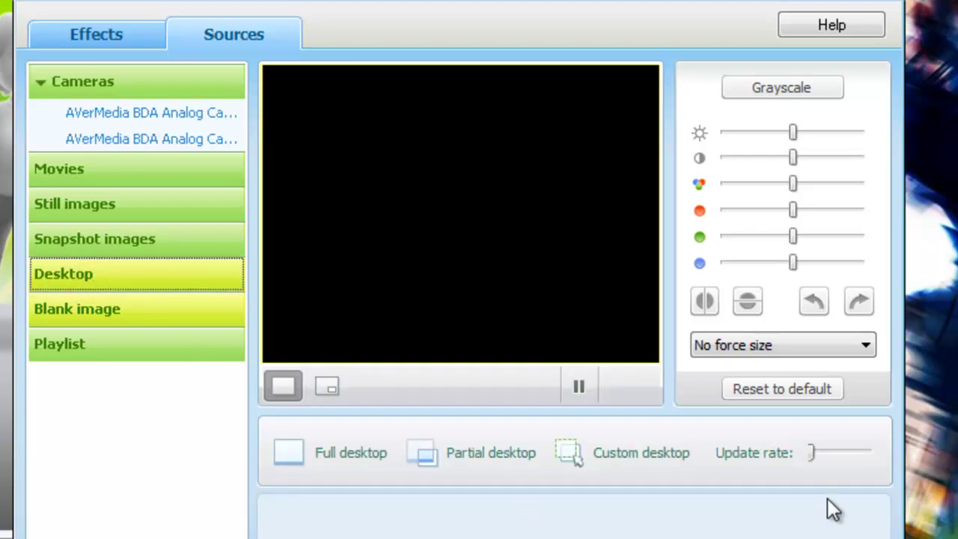
Set ManyCam's Desktop source to Custom desktop capture so it grabs the Xbox window.
left_click(805, 452)
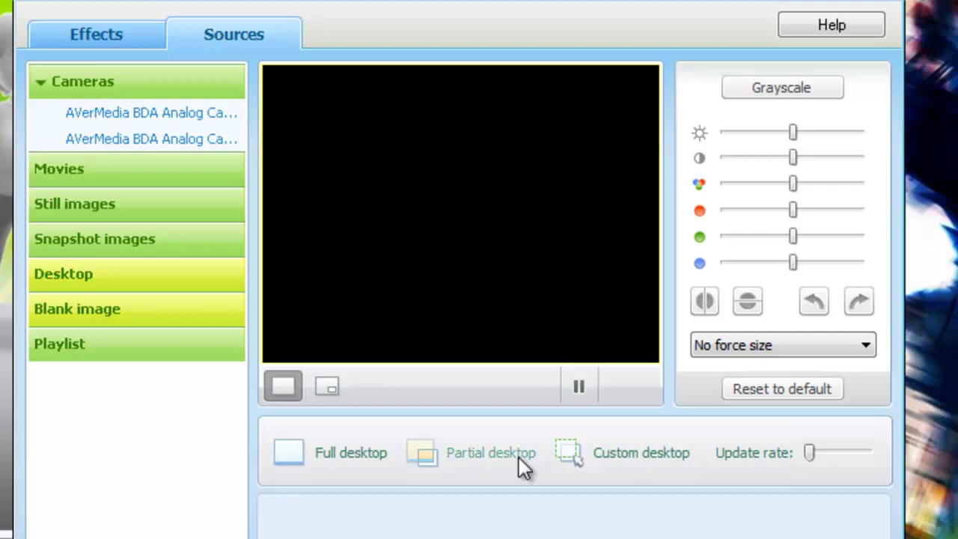
left_click(581, 450)
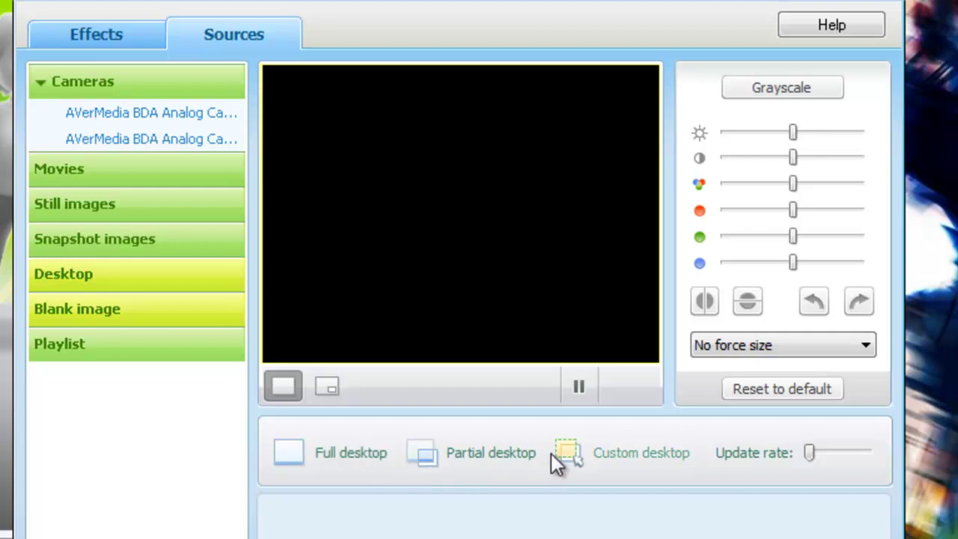
left_click(605, 453)
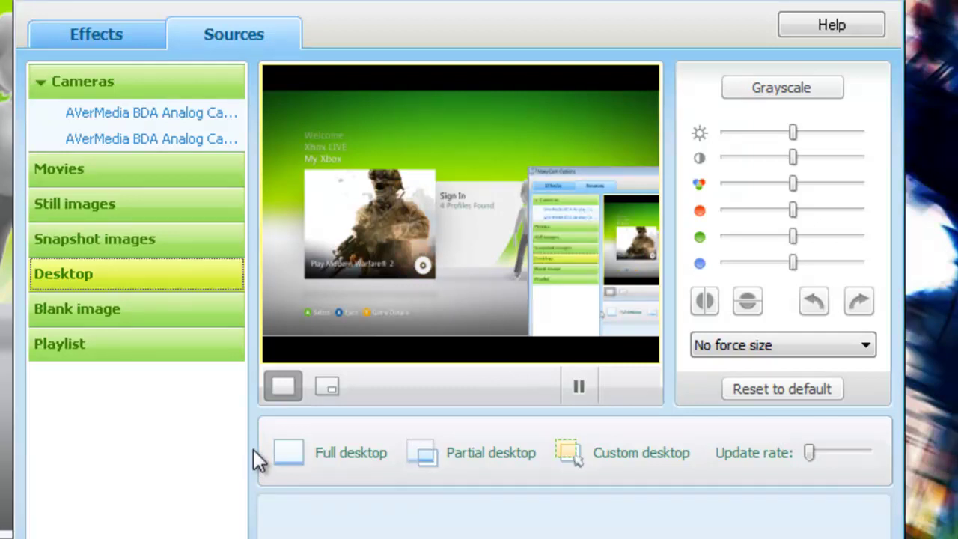
left_click(607, 455)
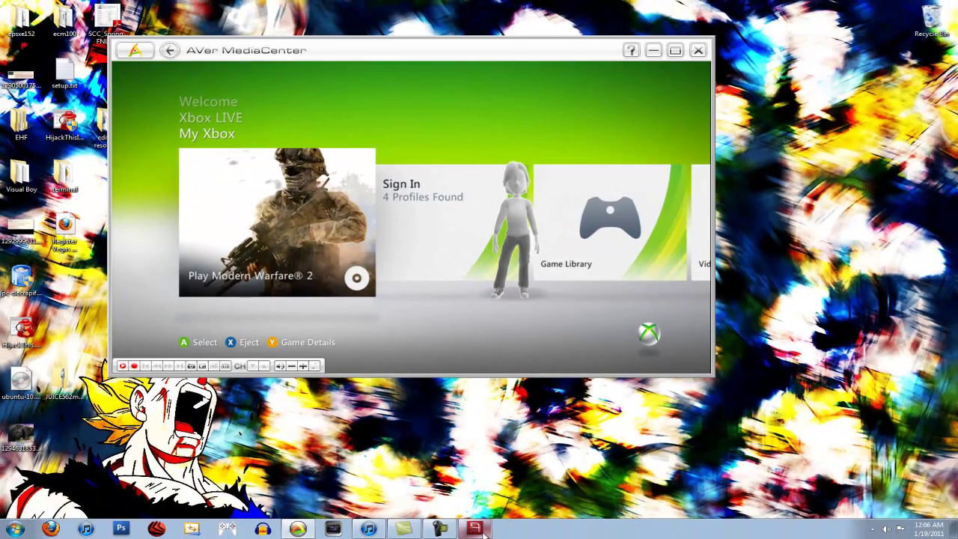
Restore Flash Media Live Encoder and drag it to the right of the AVer window.
left_click(482, 529)
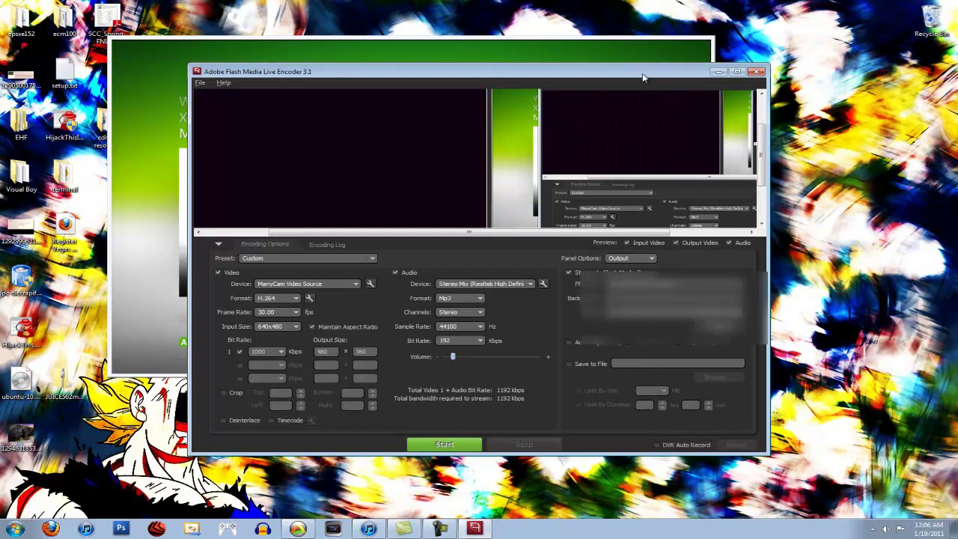
left_click_drag(645, 75, 917, 118)
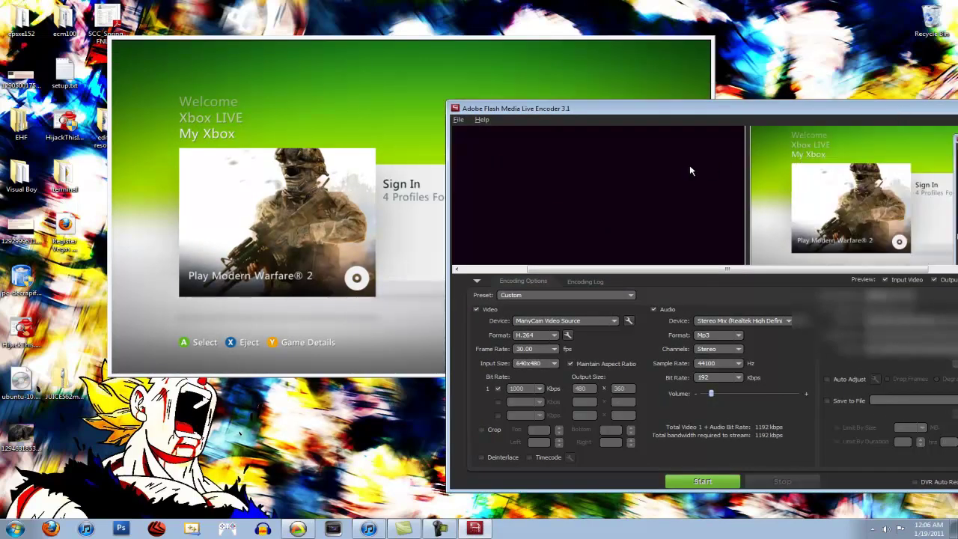
mouse_move(430, 193)
left_click(613, 321)
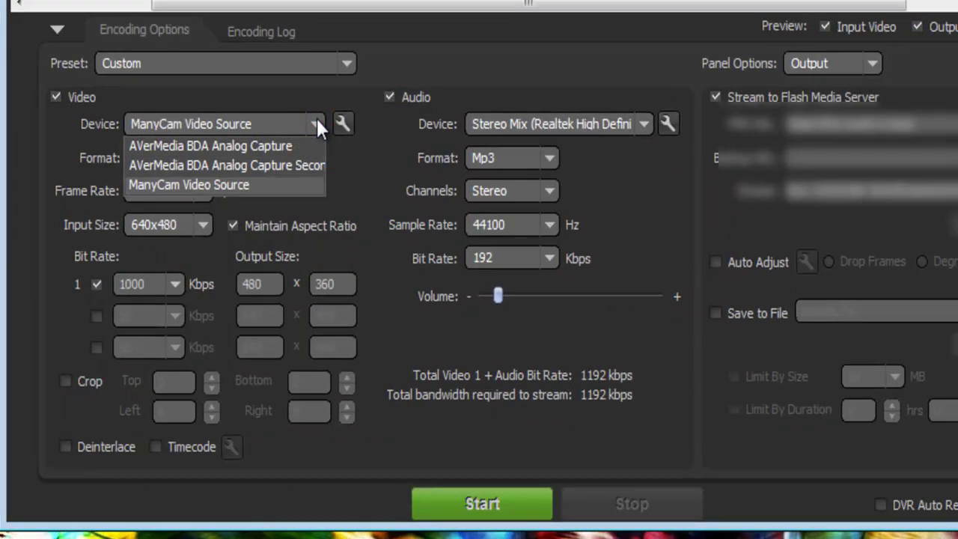
left_click(317, 122)
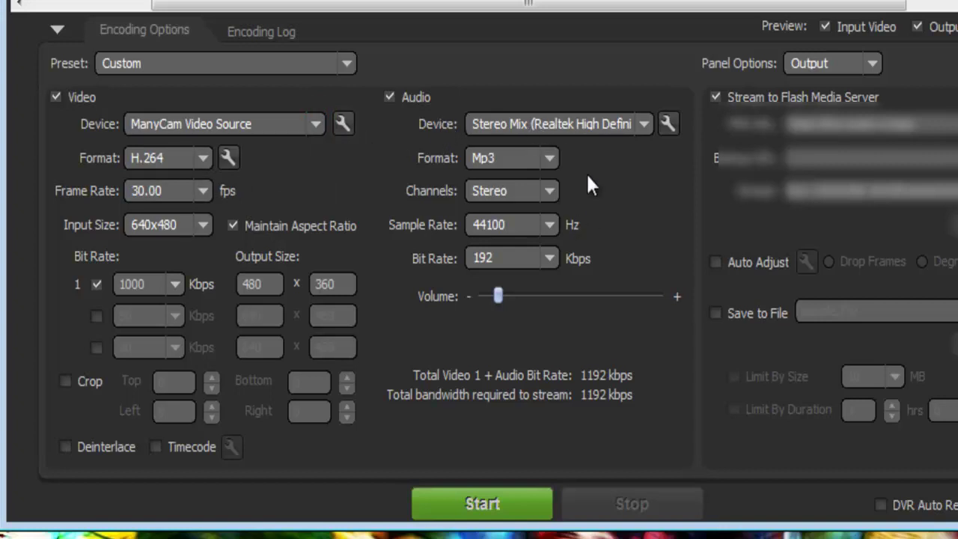
left_click(644, 123)
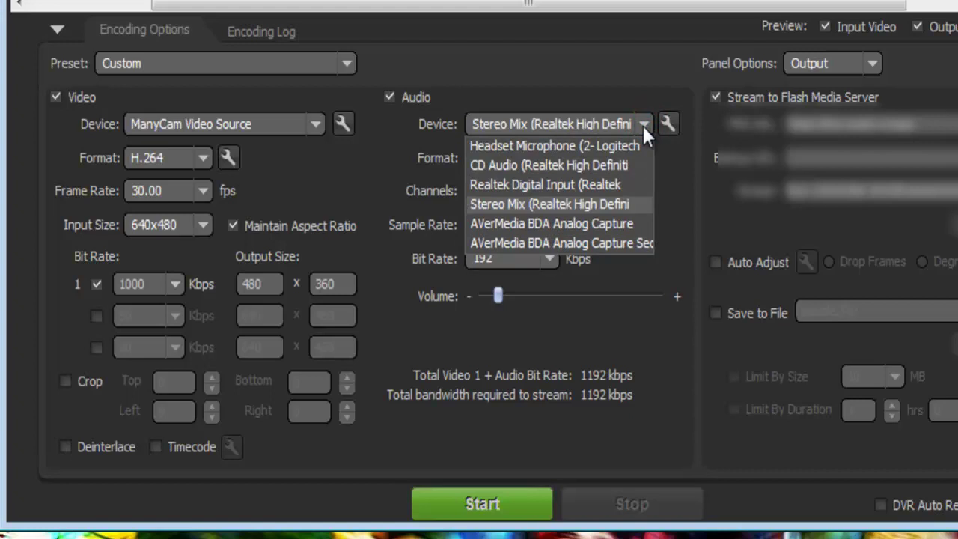
left_click(520, 203)
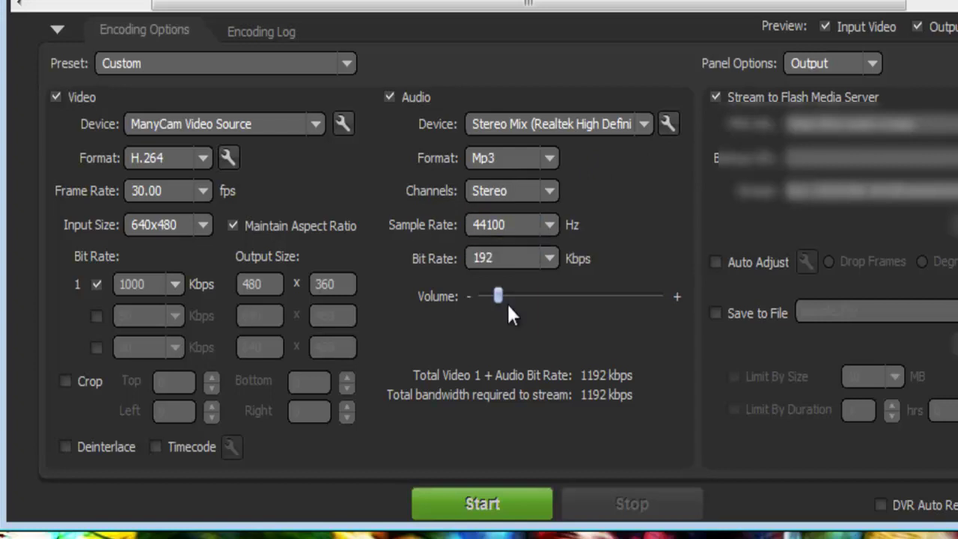
left_click(548, 258)
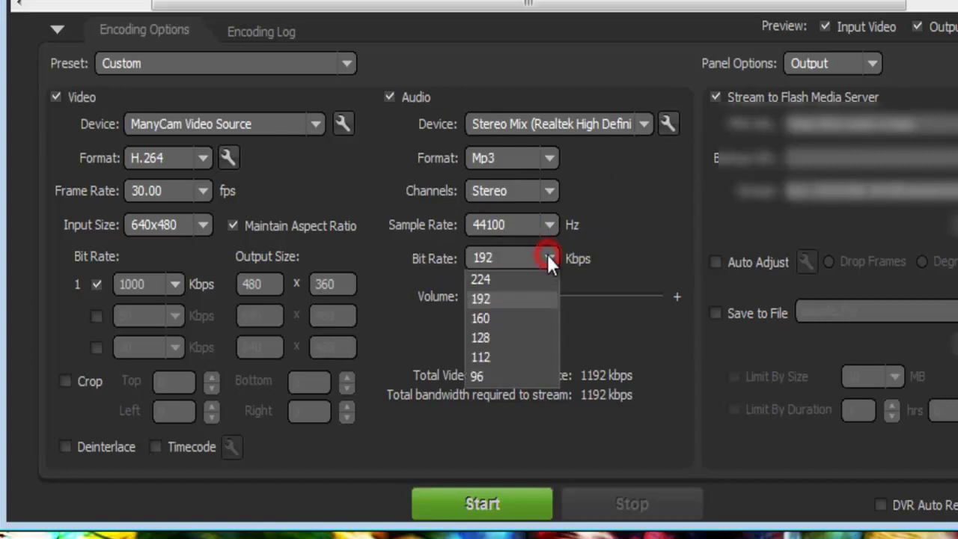
left_click(549, 258)
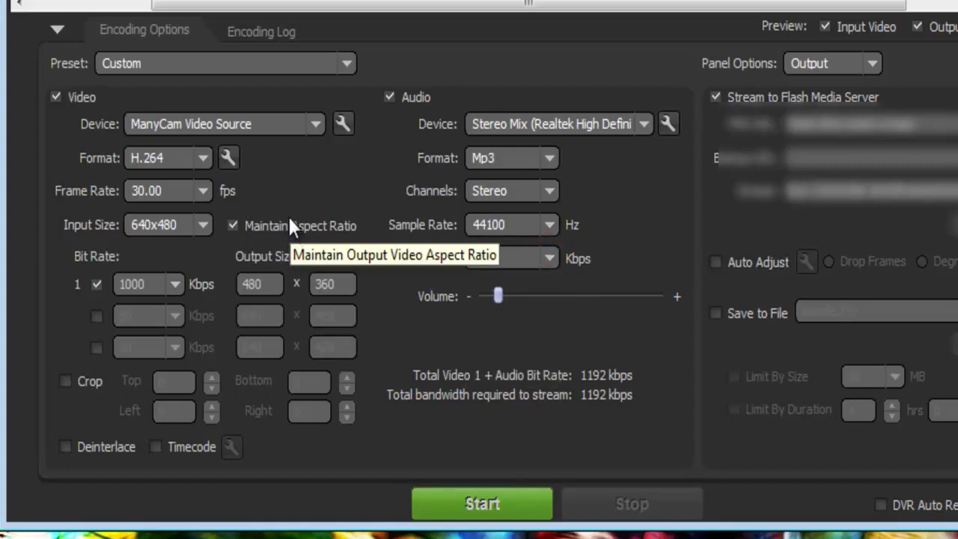
left_click(200, 158)
left_click(200, 158)
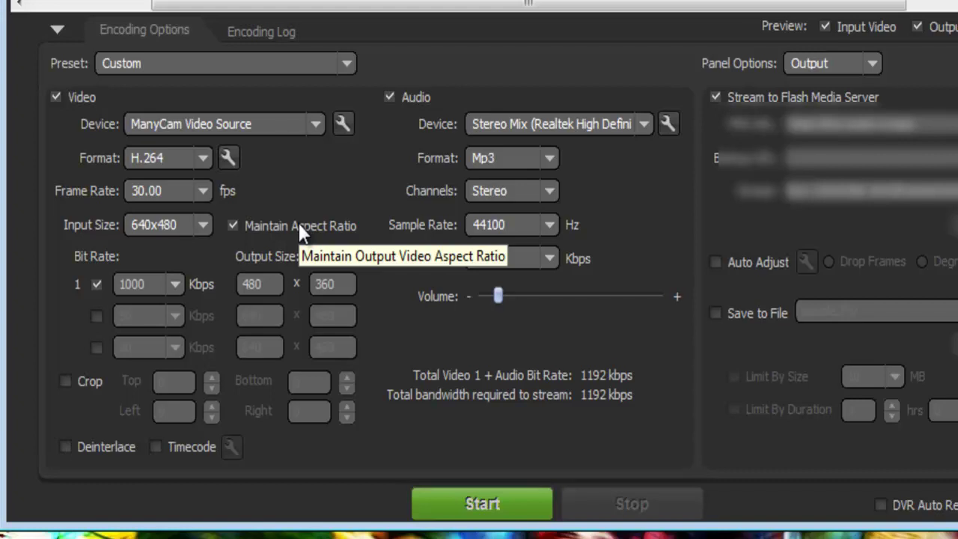
left_click(205, 188)
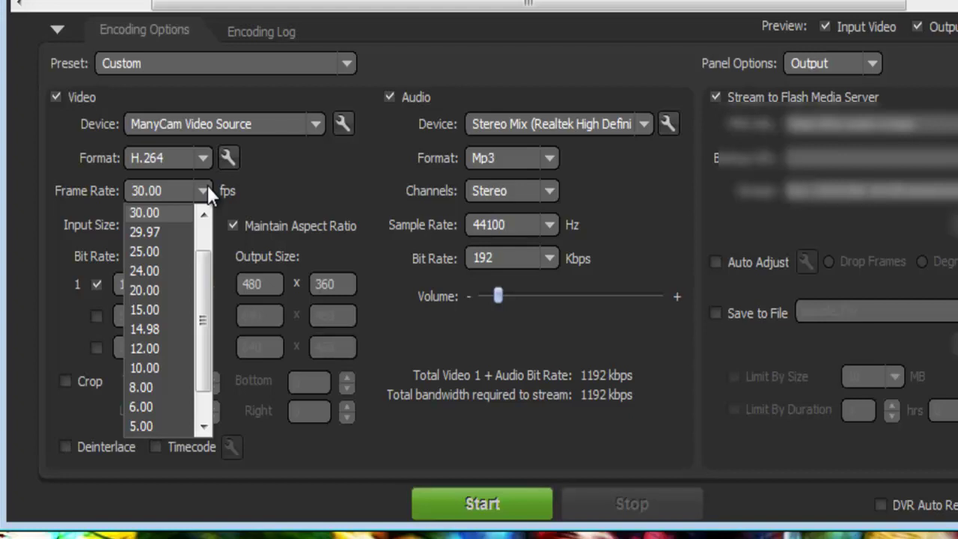
left_click(207, 187)
left_click(200, 226)
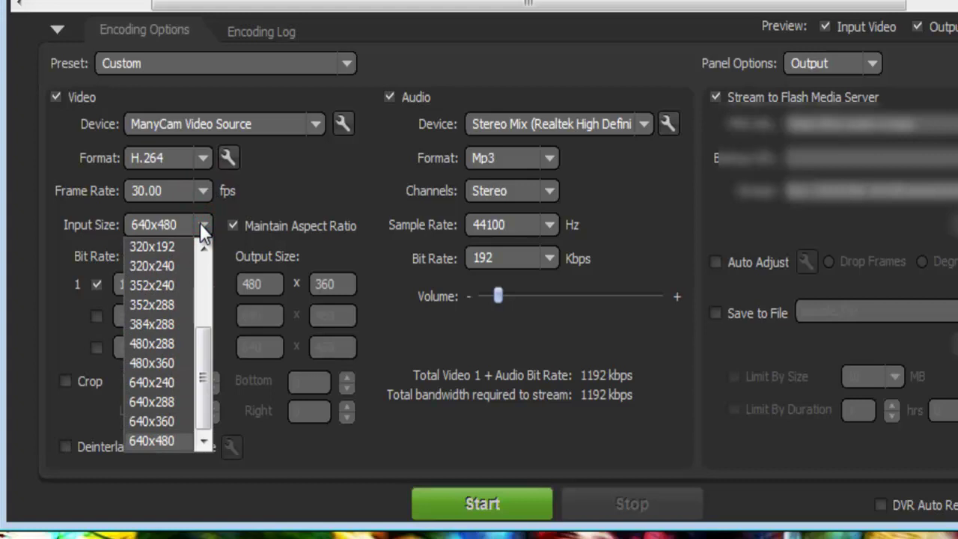
left_click(202, 224)
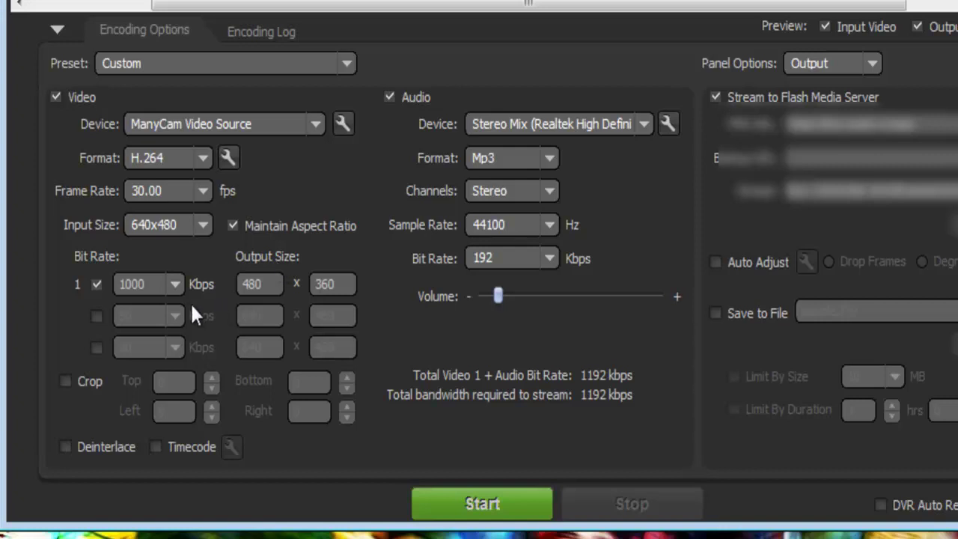
left_click(173, 283)
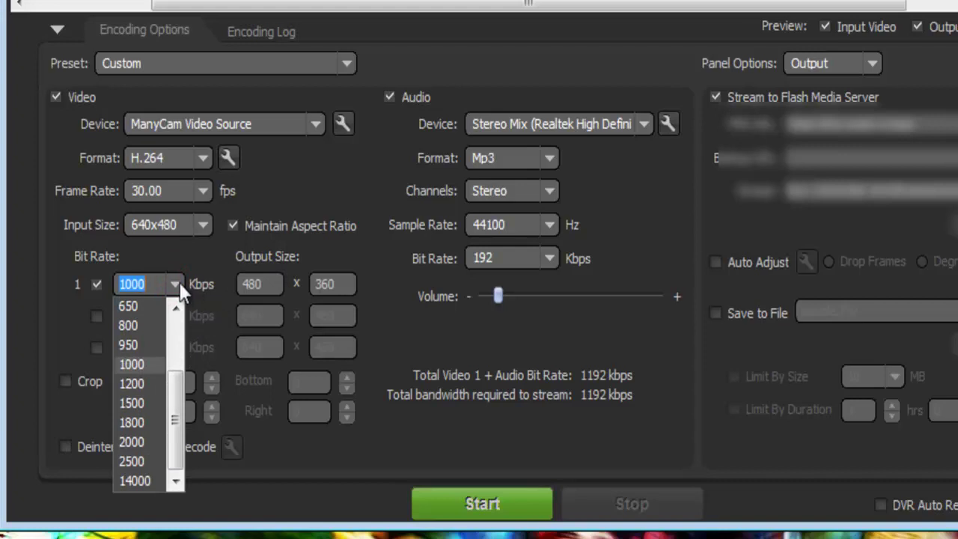
left_click(178, 284)
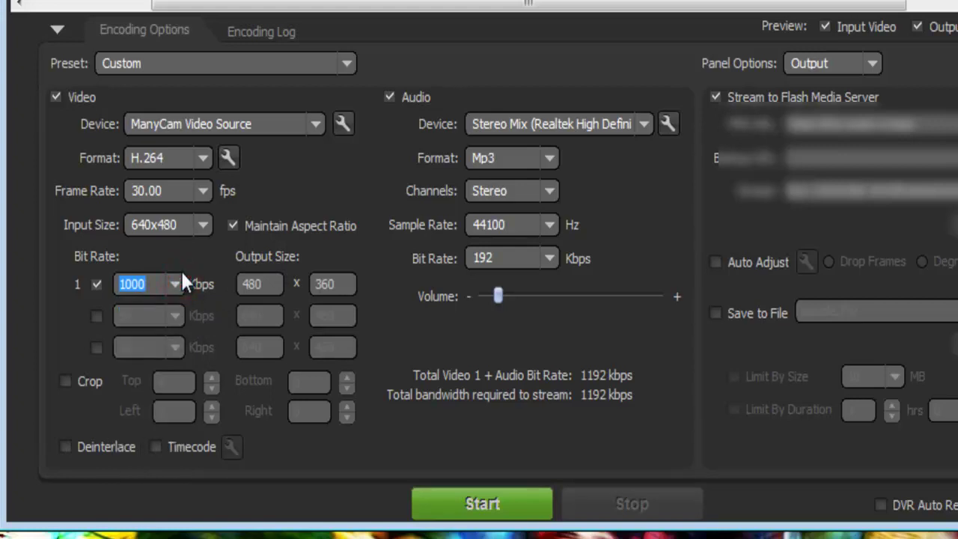